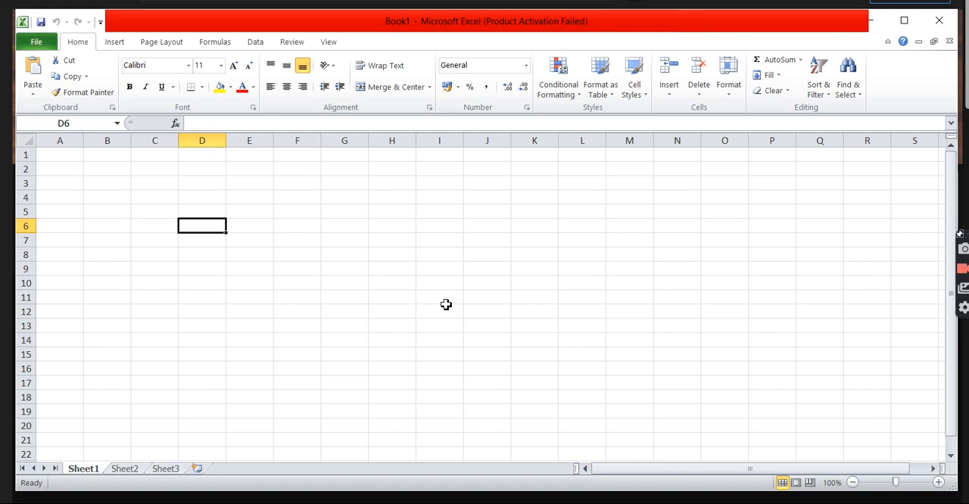
{"action": "left_click", "coordinate": [257, 42]}
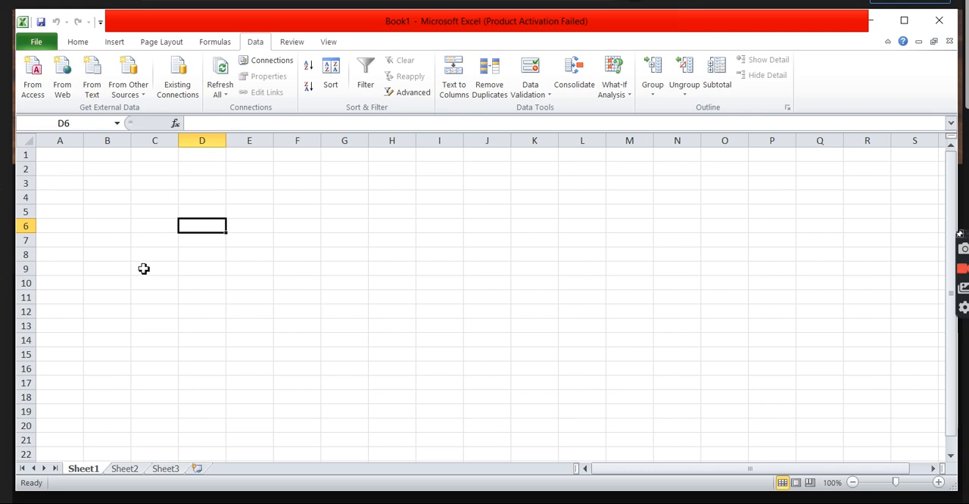
{"action": "left_click", "coordinate": [64, 89]}
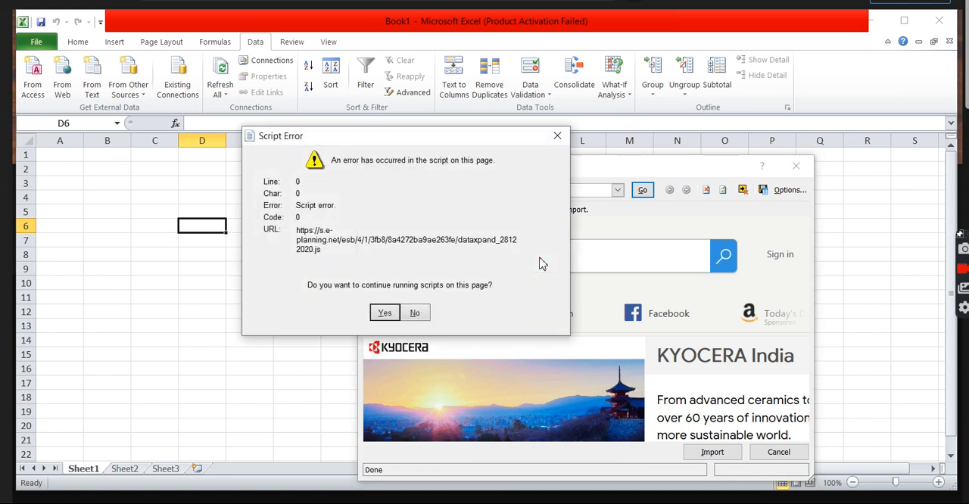
{"action": "left_click", "coordinate": [555, 137]}
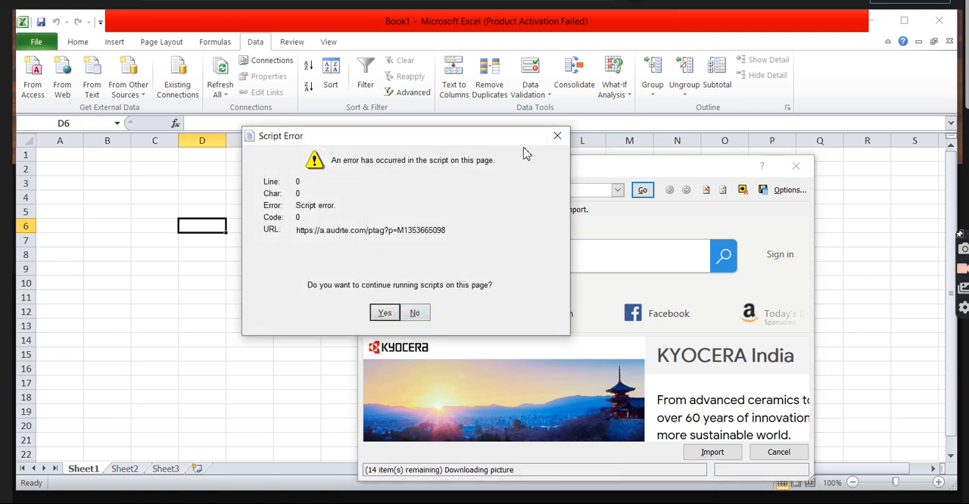
{"action": "left_click", "coordinate": [384, 314]}
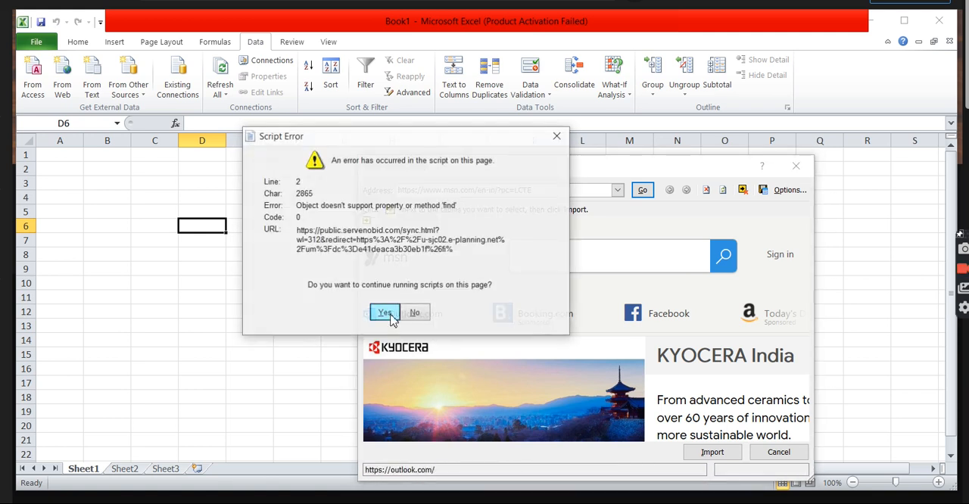
{"action": "left_click", "coordinate": [557, 137]}
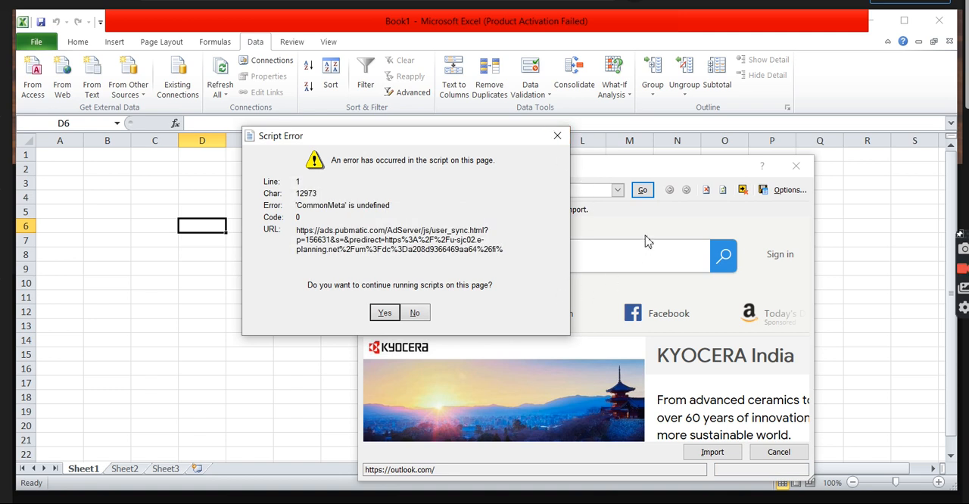
{"action": "left_click", "coordinate": [415, 314]}
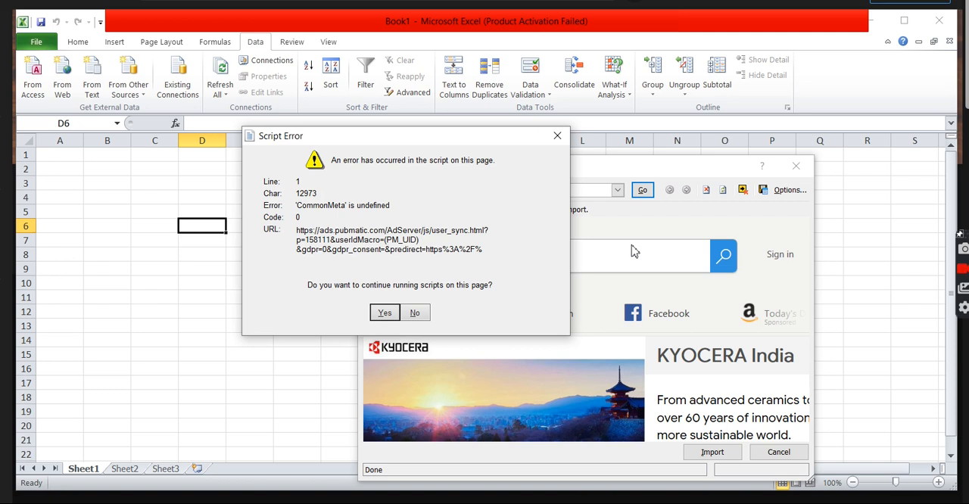
{"action": "left_click", "coordinate": [557, 136]}
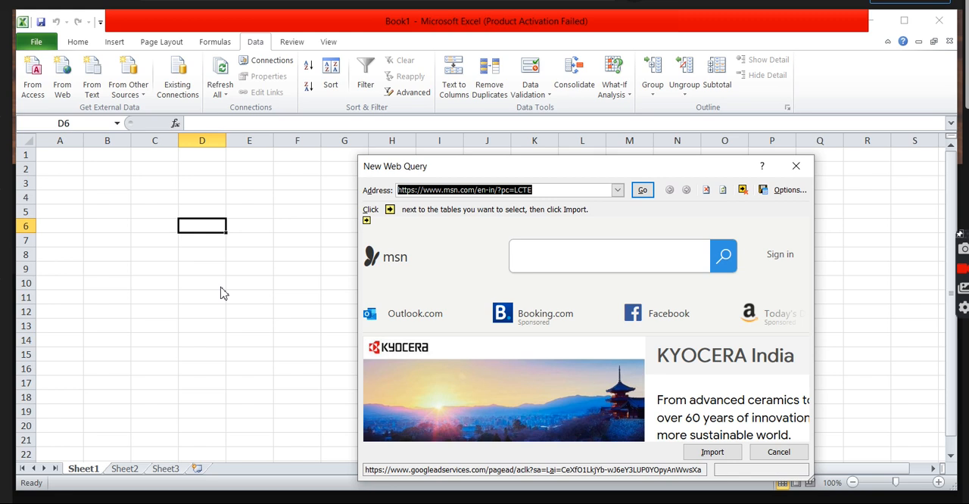
{"action": "left_click", "coordinate": [796, 166]}
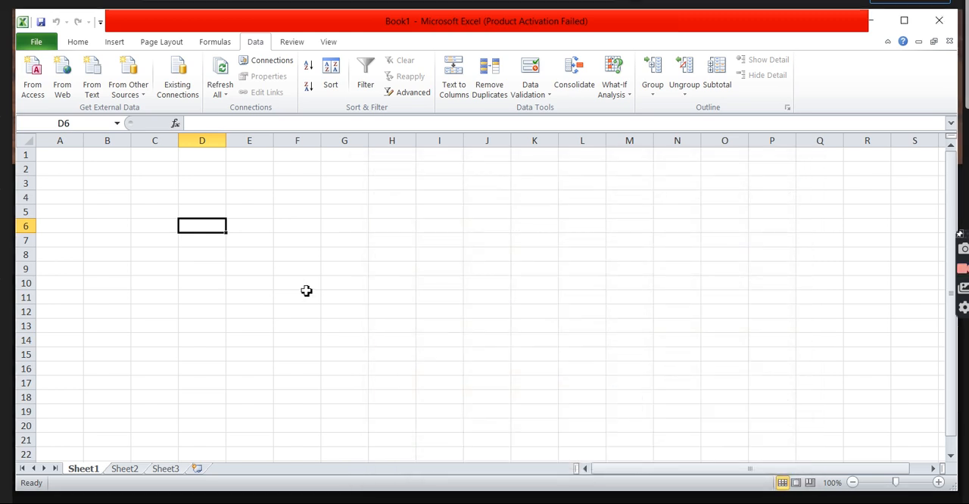
Start a SQL Server import and connect to MYLENOVOPC\INSTANCE01 with Windows Authentication, taking the server name from SQL Server Management Studio
{"action": "left_click", "coordinate": [142, 92]}
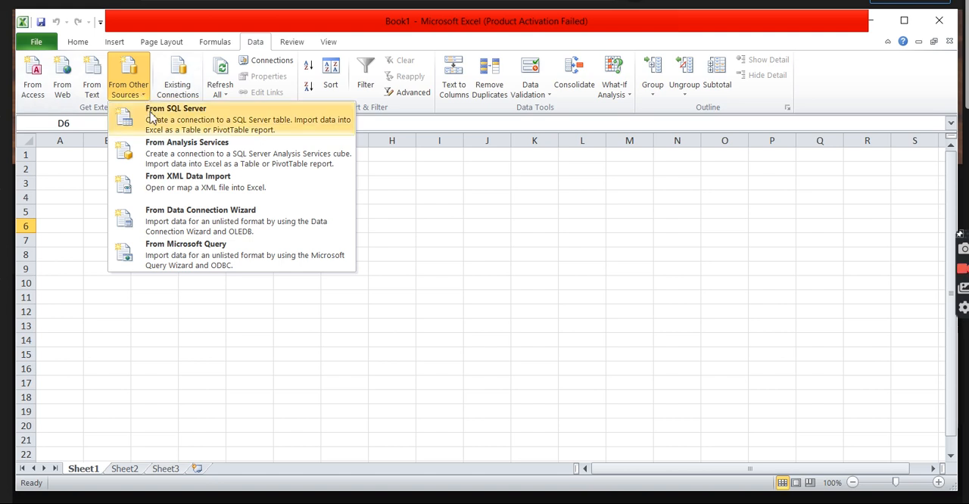
{"action": "left_click", "coordinate": [152, 118]}
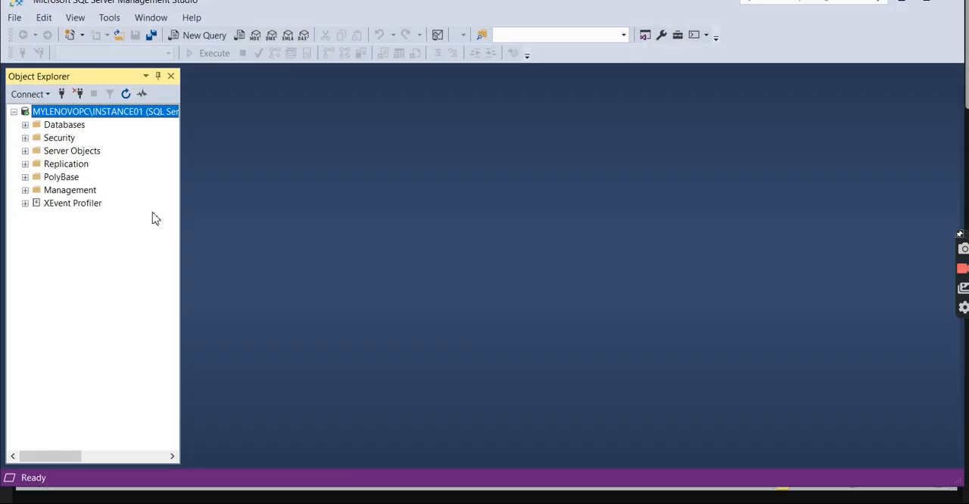
{"action": "right_click", "coordinate": [104, 120]}
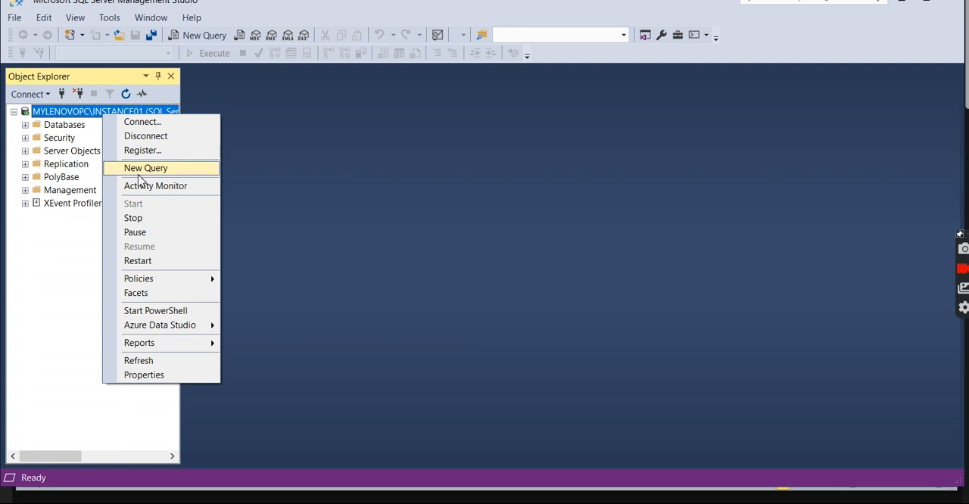
{"action": "left_click", "coordinate": [153, 122]}
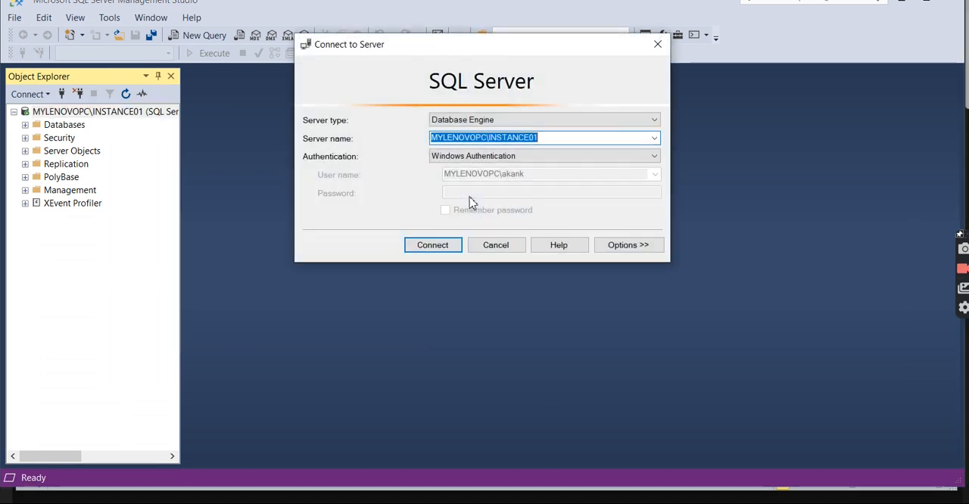
{"action": "left_click", "coordinate": [496, 244]}
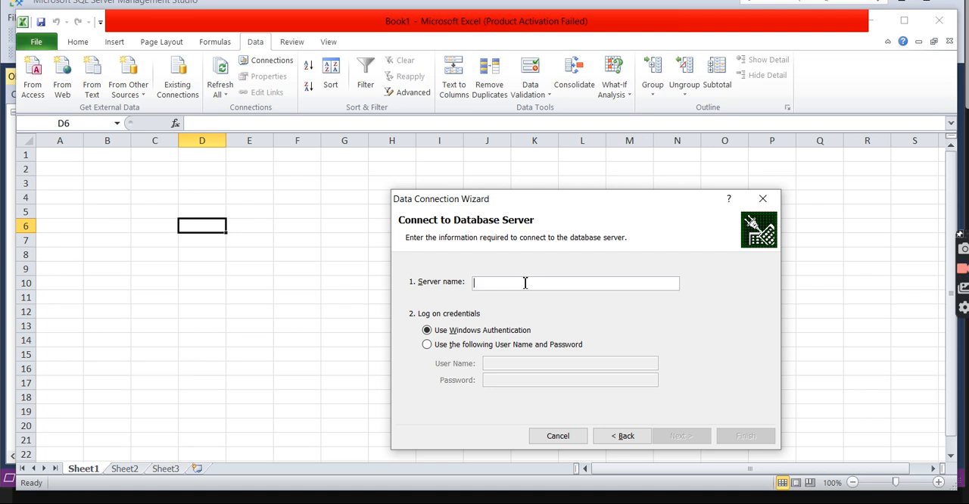
{"action": "type", "text": "MYLENOVOPC\\INSTANCE01"}
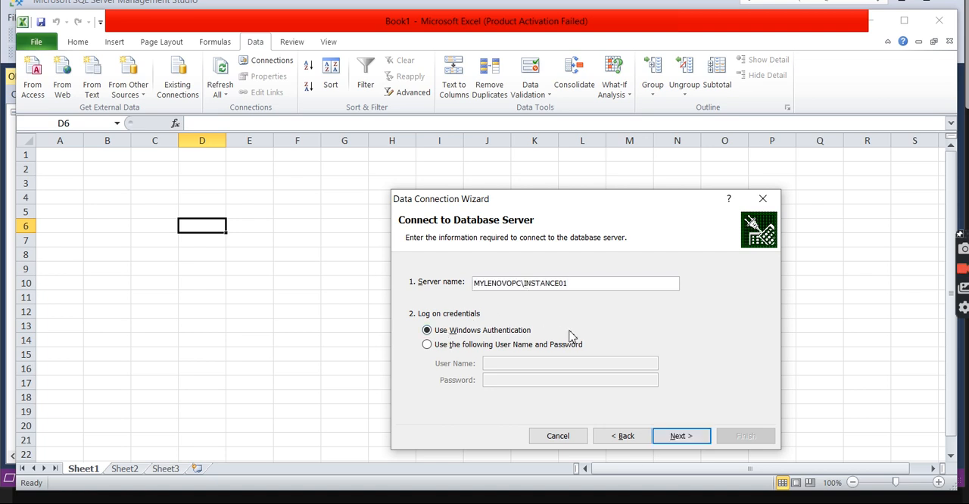
{"action": "left_click", "coordinate": [669, 438]}
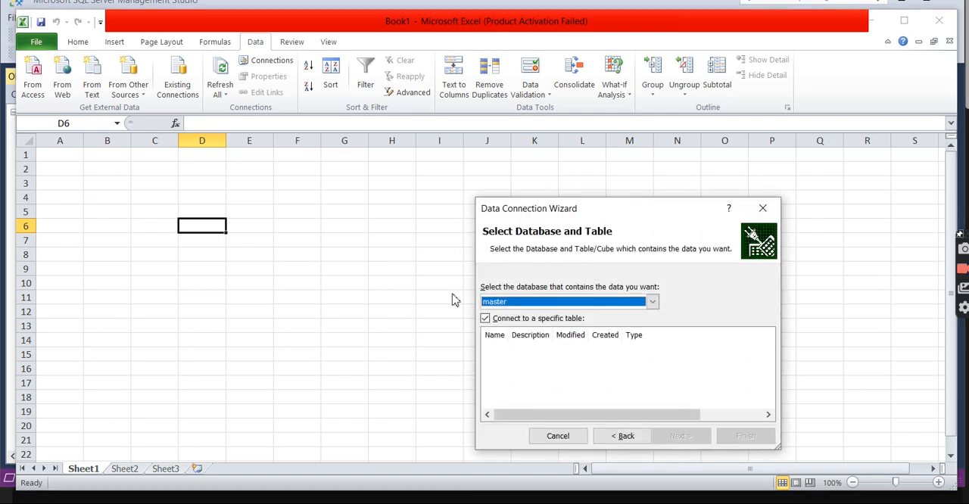
Compare the wizard's database list with the server's databases in SQL Server Management Studio, returning to Excel
{"action": "left_click_drag", "start_coordinate": [614, 208], "coordinate": [379, 113]}
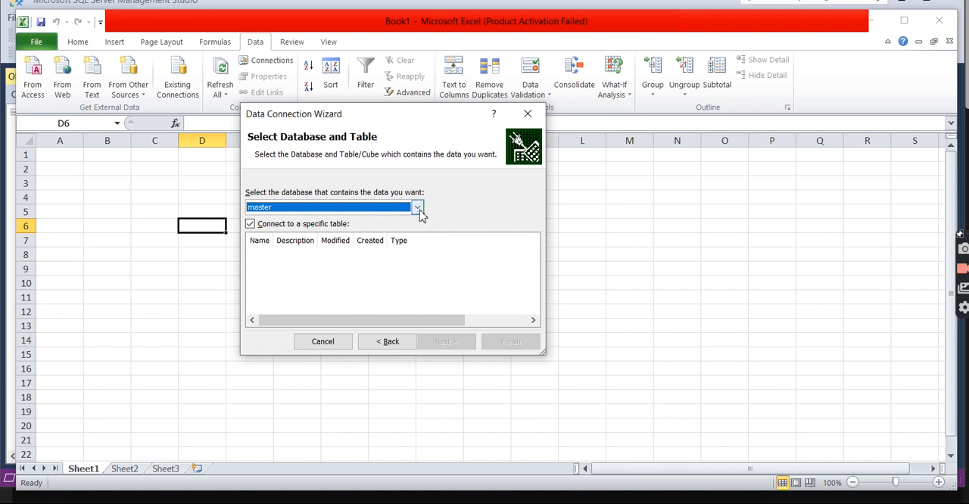
{"action": "left_click", "coordinate": [417, 208]}
{"action": "left_click_drag", "start_coordinate": [417, 240], "coordinate": [420, 271]}
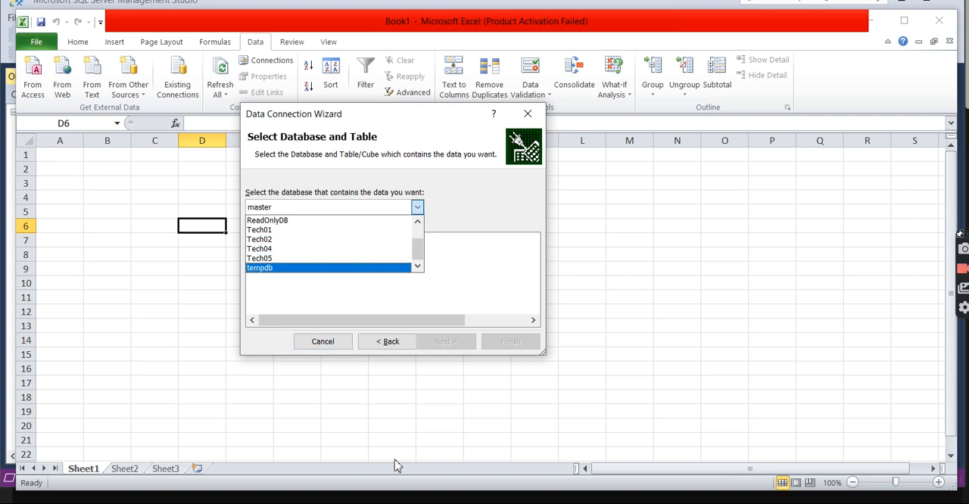
{"action": "left_click", "coordinate": [398, 500]}
{"action": "left_click", "coordinate": [27, 127]}
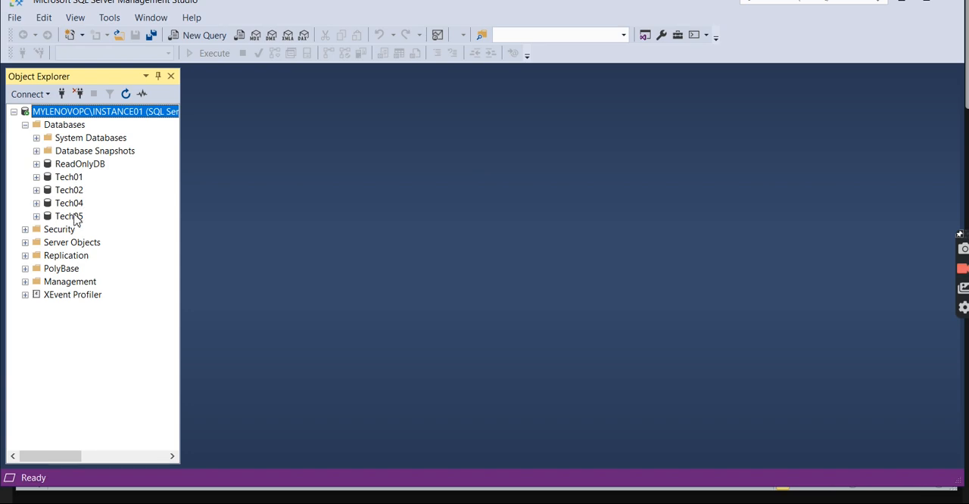
{"action": "left_click", "coordinate": [370, 500]}
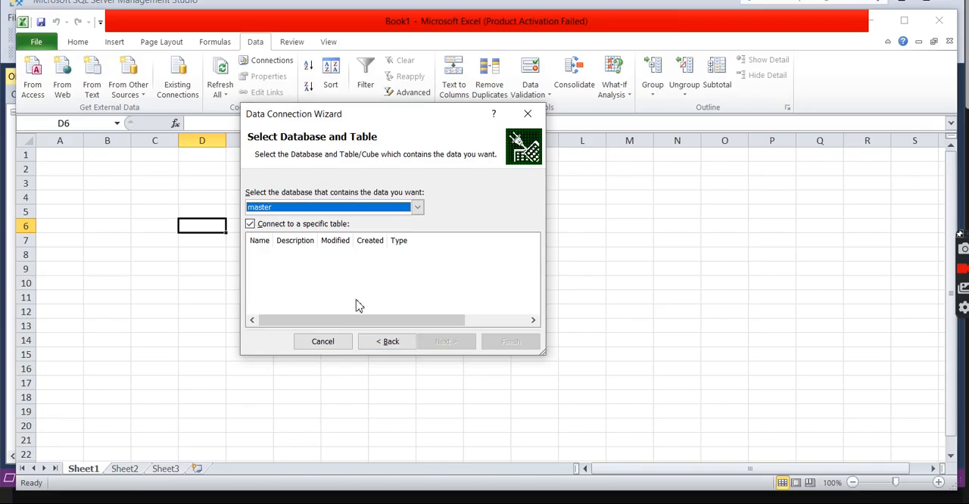
Choose the Tech01 database and its vEmployee view as the source of the data connection
{"action": "left_click", "coordinate": [417, 207]}
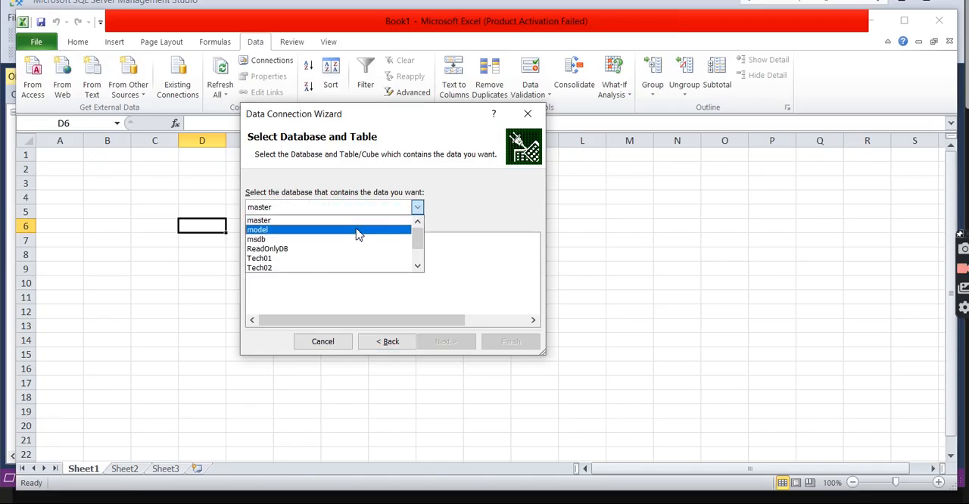
{"action": "left_click", "coordinate": [270, 258]}
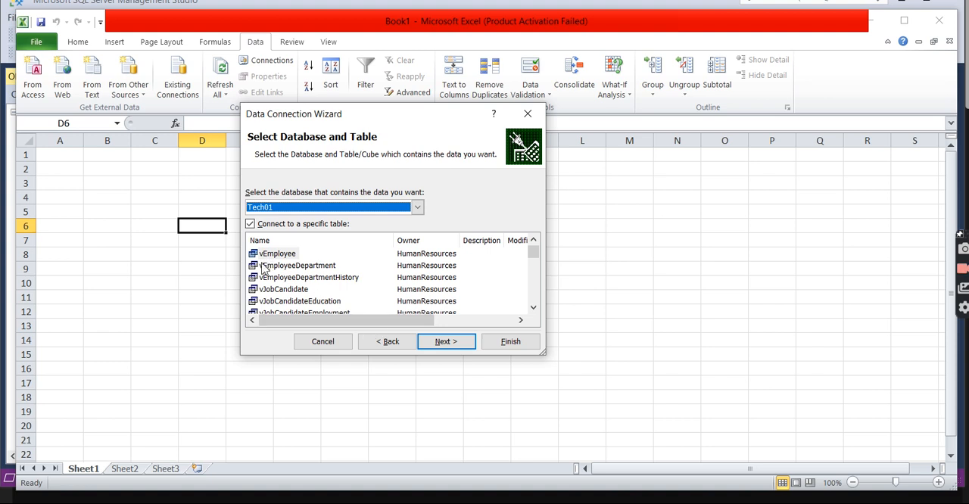
{"action": "mouse_move", "coordinate": [535, 260]}
{"action": "left_mouse_down"}
{"action": "mouse_move", "coordinate": [537, 322]}
{"action": "mouse_move", "coordinate": [534, 242]}
{"action": "left_mouse_up"}
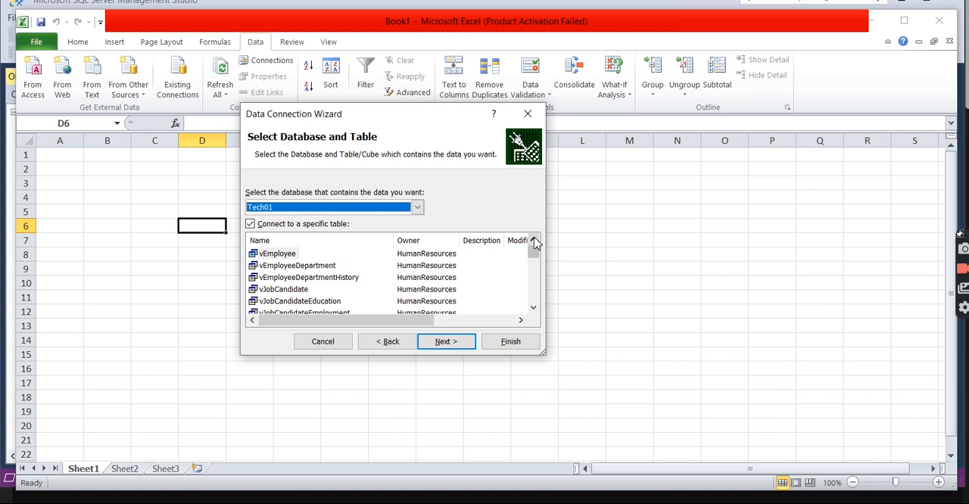
{"action": "left_click", "coordinate": [278, 258]}
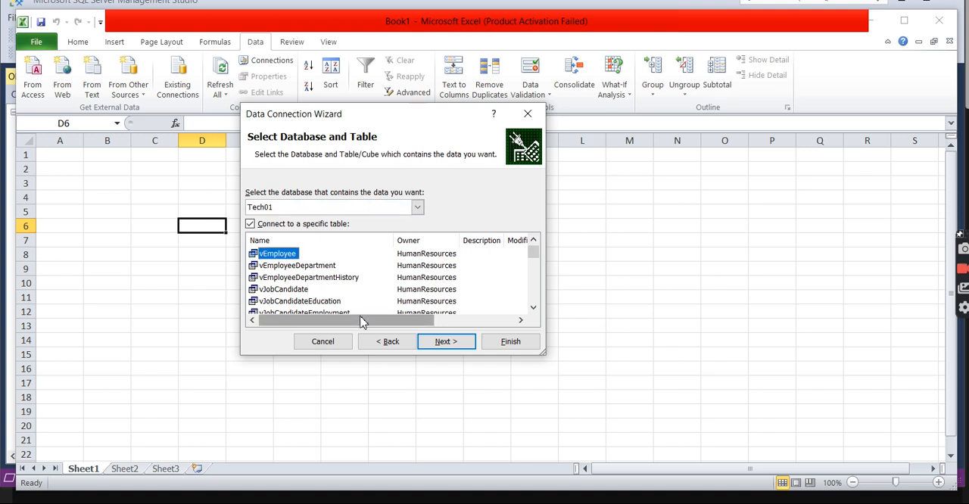
{"action": "left_click", "coordinate": [444, 344]}
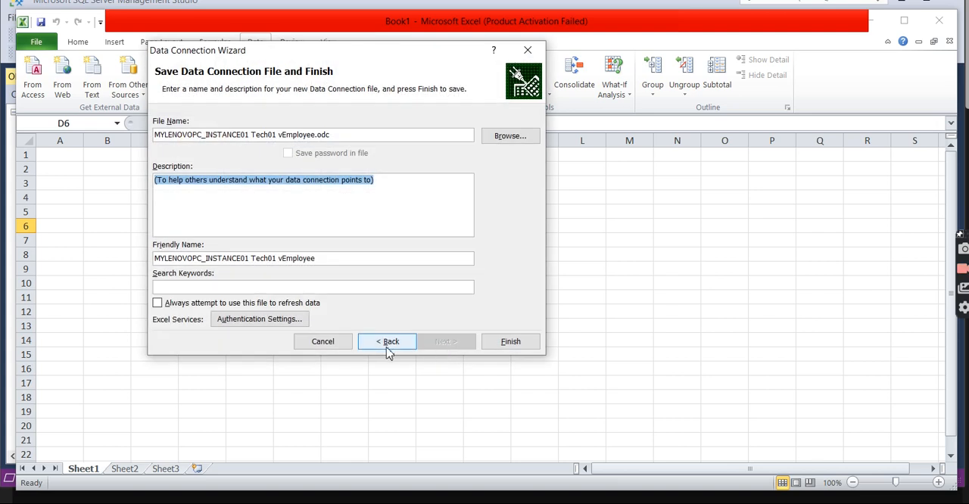
Finish the data connection, replacing the existing connection file, and import the vEmployee data as a table at cell D6
{"action": "left_click", "coordinate": [519, 342]}
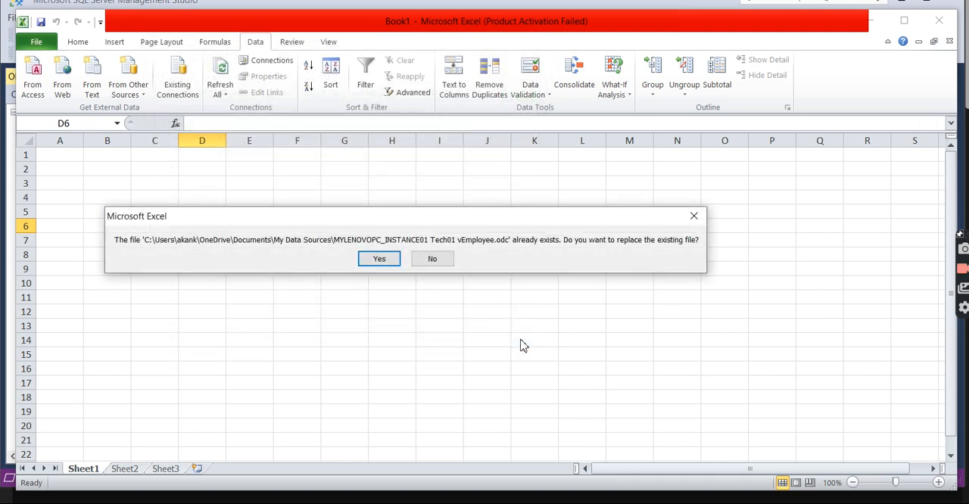
{"action": "left_click", "coordinate": [382, 261]}
{"action": "left_click", "coordinate": [356, 300]}
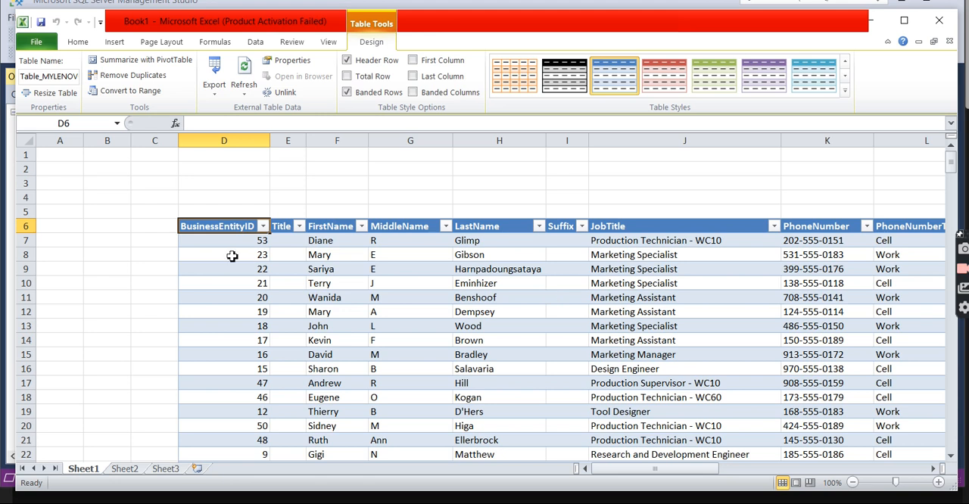
Delete the empty columns A to C beside the imported table
{"action": "left_click_drag", "start_coordinate": [187, 227], "coordinate": [149, 148]}
{"action": "left_click", "coordinate": [81, 153]}
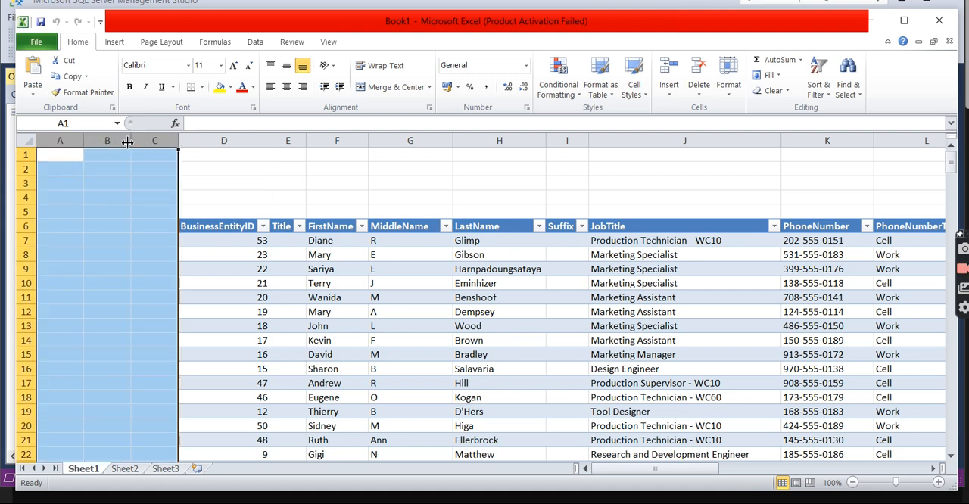
{"action": "right_click", "coordinate": [127, 142]}
{"action": "left_click", "coordinate": [173, 260]}
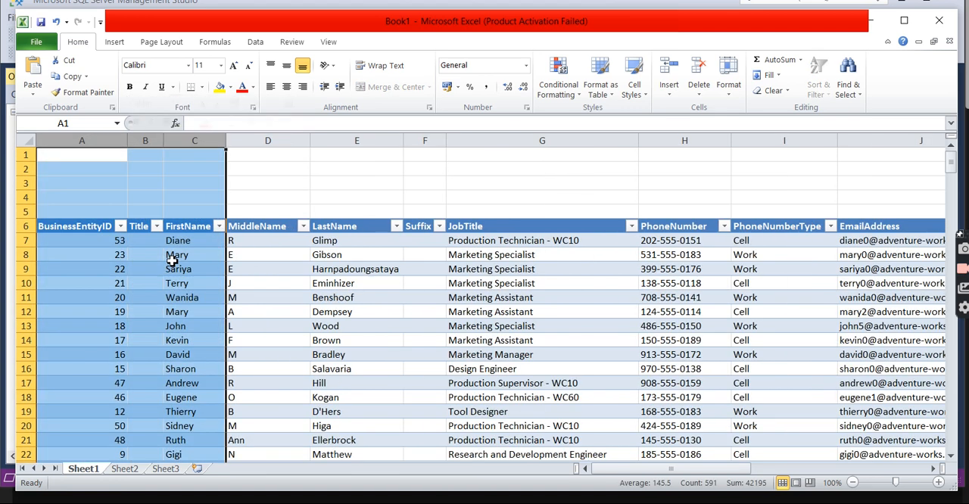
{"action": "left_click", "coordinate": [256, 159]}
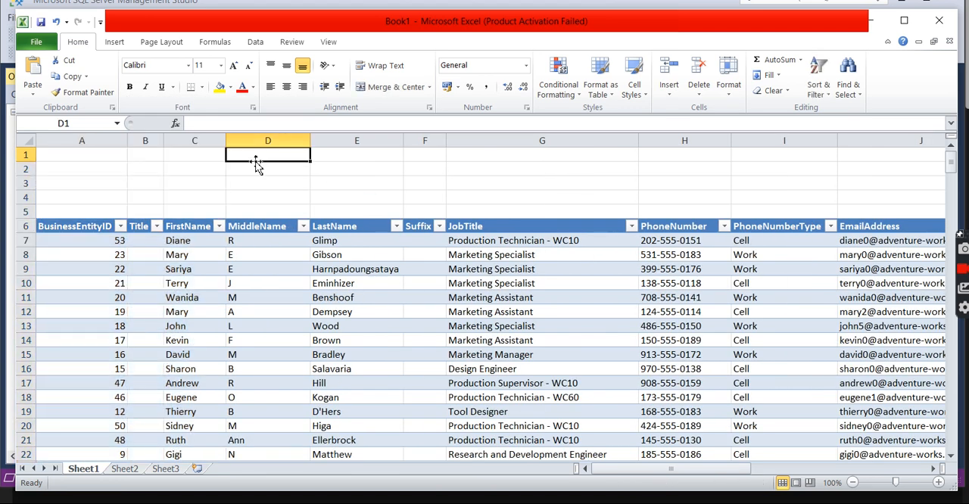
Delete the empty rows 1 to 5 above the imported table
{"action": "left_click", "coordinate": [26, 156]}
{"action": "left_click_drag", "start_coordinate": [27, 159], "coordinate": [26, 208]}
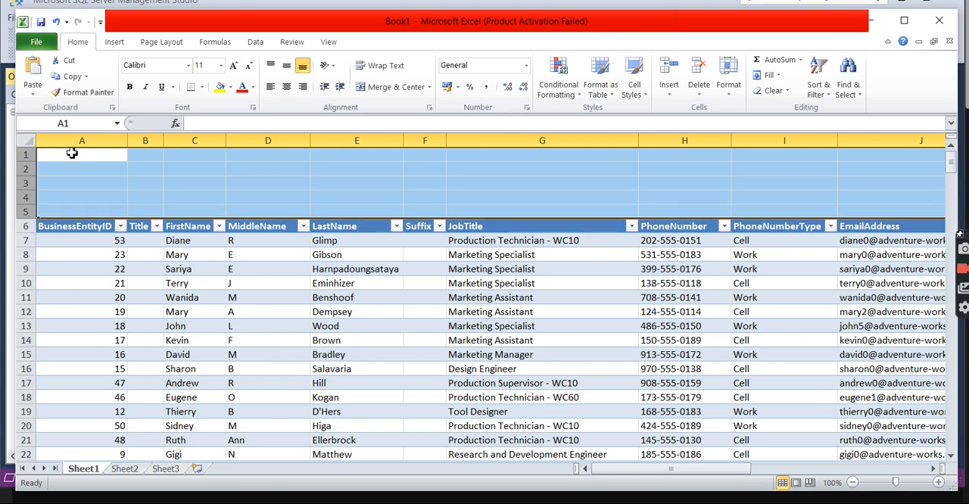
{"action": "right_click", "coordinate": [29, 183]}
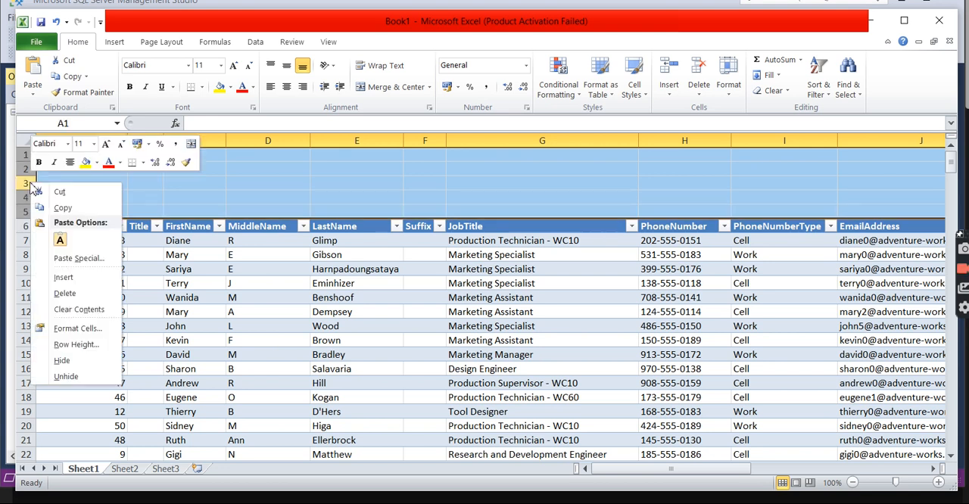
{"action": "left_click", "coordinate": [72, 294]}
Look over the imported employee table and view its external data properties without changing them
{"action": "left_click", "coordinate": [313, 354]}
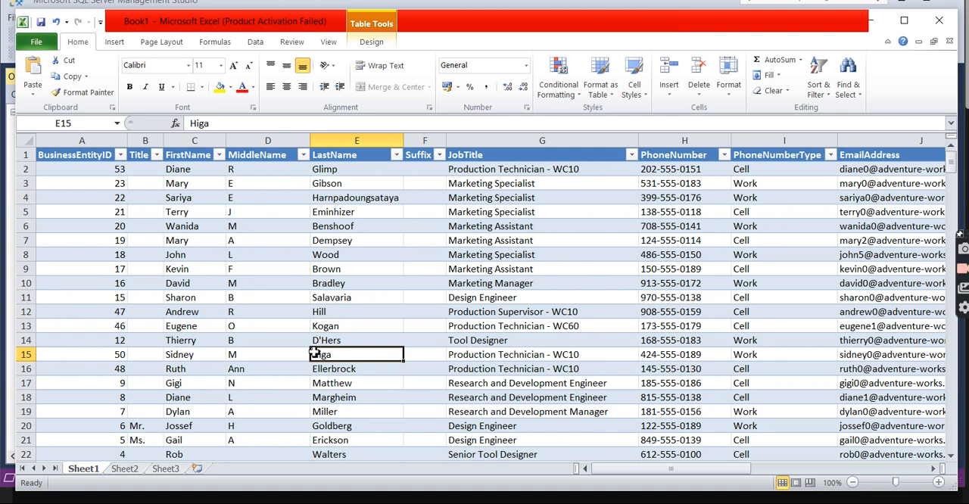
{"action": "left_click_drag", "start_coordinate": [950, 163], "coordinate": [950, 164]}
{"action": "left_click_drag", "start_coordinate": [644, 472], "coordinate": [615, 480]}
{"action": "left_click", "coordinate": [257, 43]}
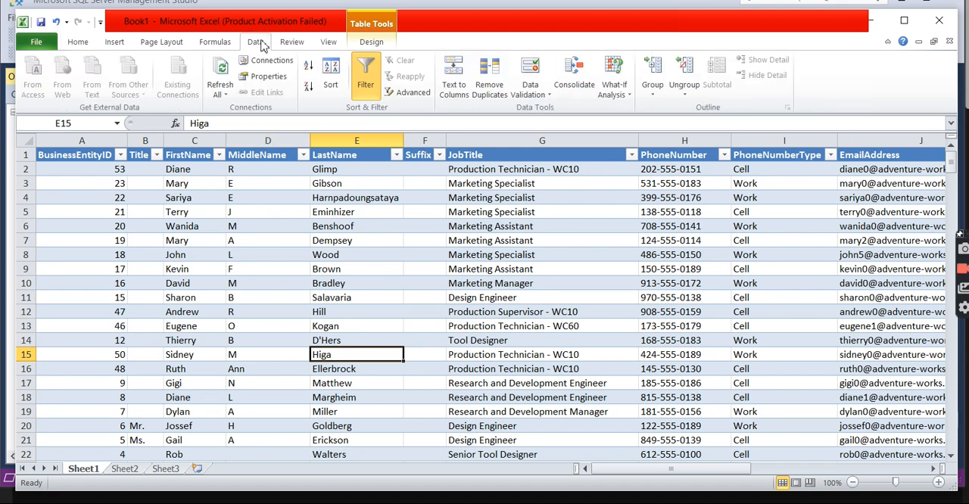
{"action": "left_click", "coordinate": [372, 43]}
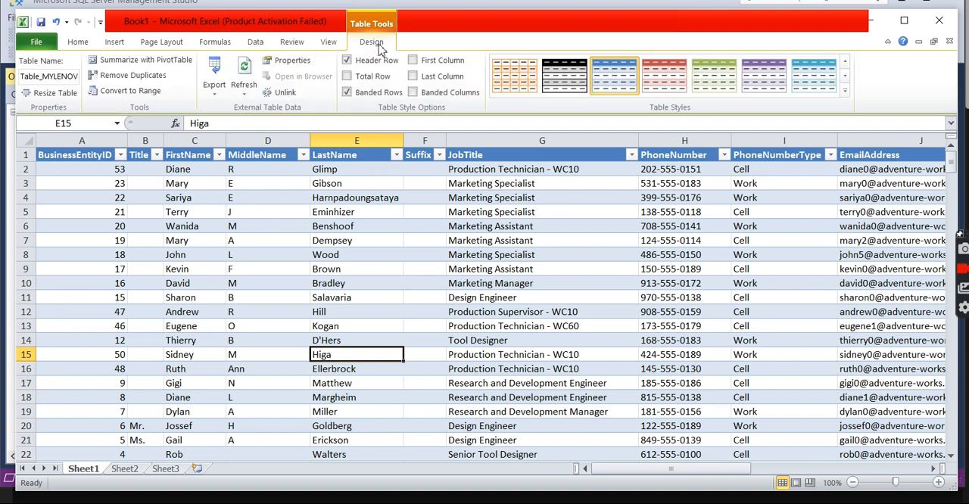
{"action": "left_click", "coordinate": [292, 60]}
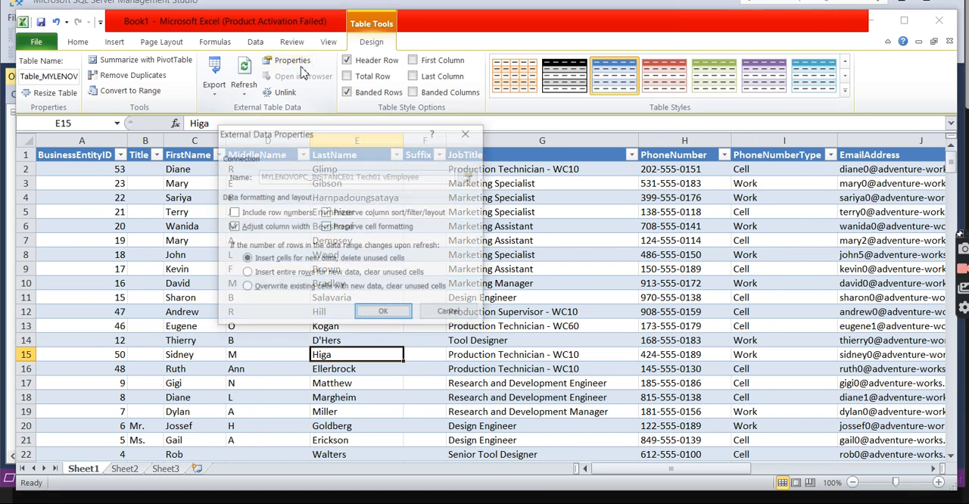
{"action": "left_click", "coordinate": [466, 135]}
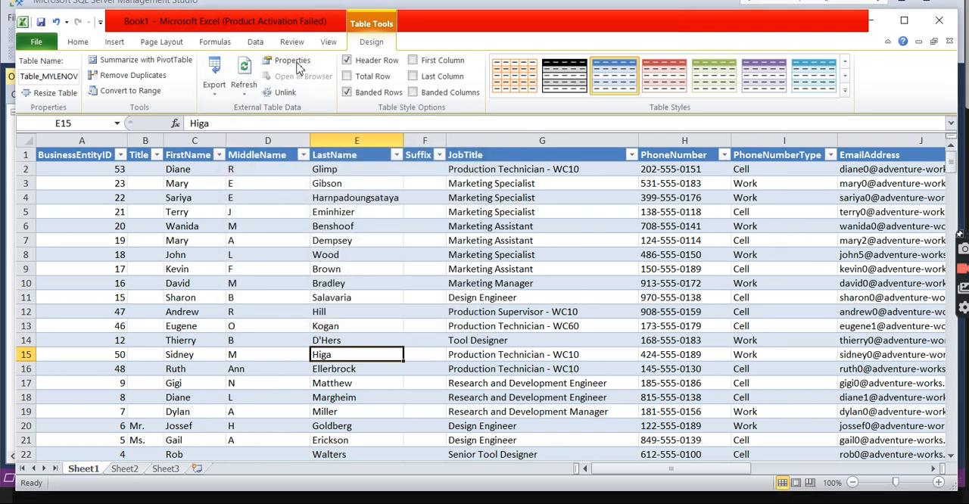
Remove the MYLENOVOPC_INSTANCE01 Tech01 vEmployee connection from the workbook's data connections
{"action": "left_click", "coordinate": [256, 42]}
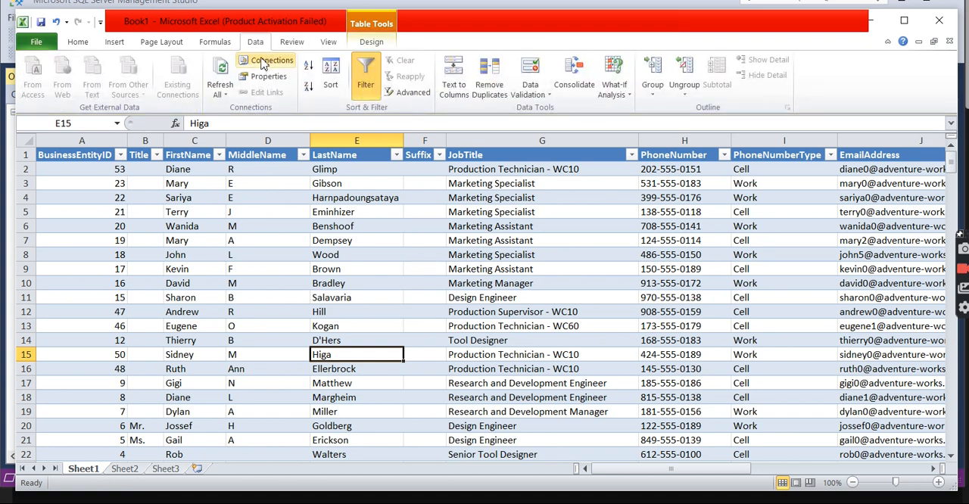
{"action": "left_click", "coordinate": [263, 65]}
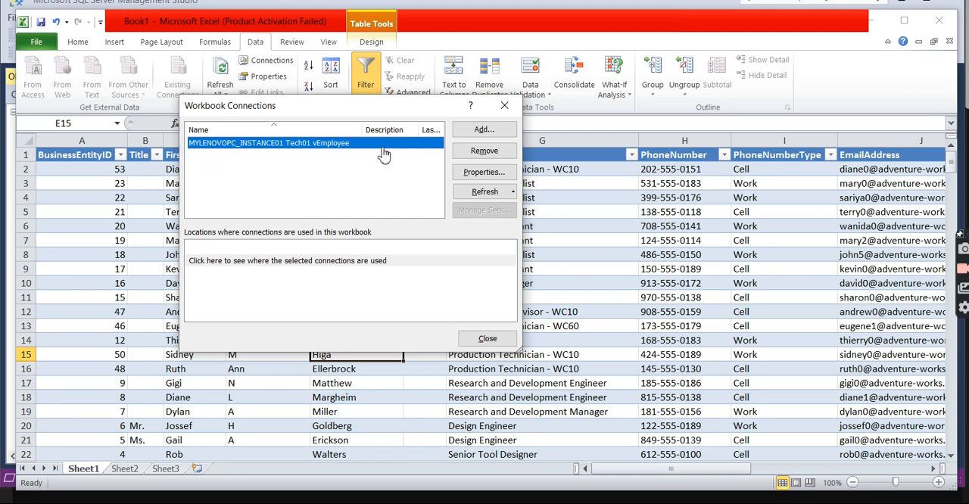
{"action": "left_click", "coordinate": [482, 154]}
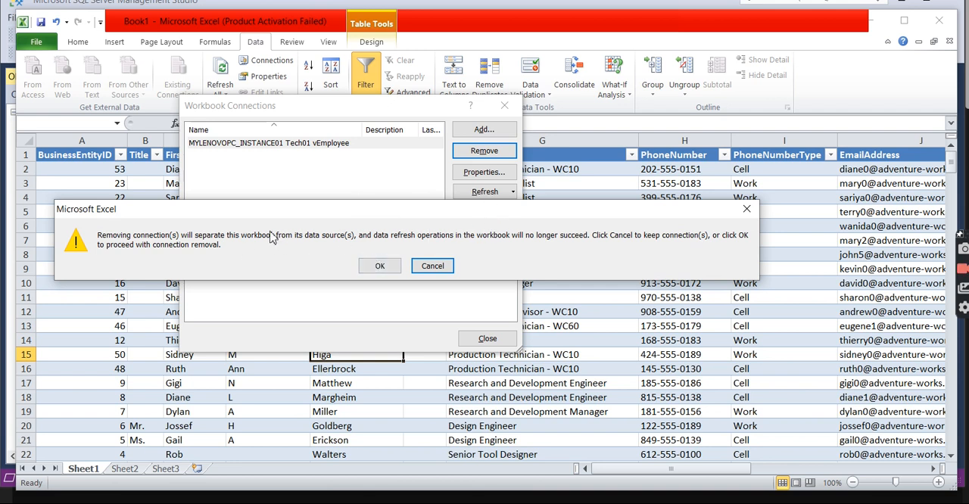
{"action": "left_click", "coordinate": [378, 271]}
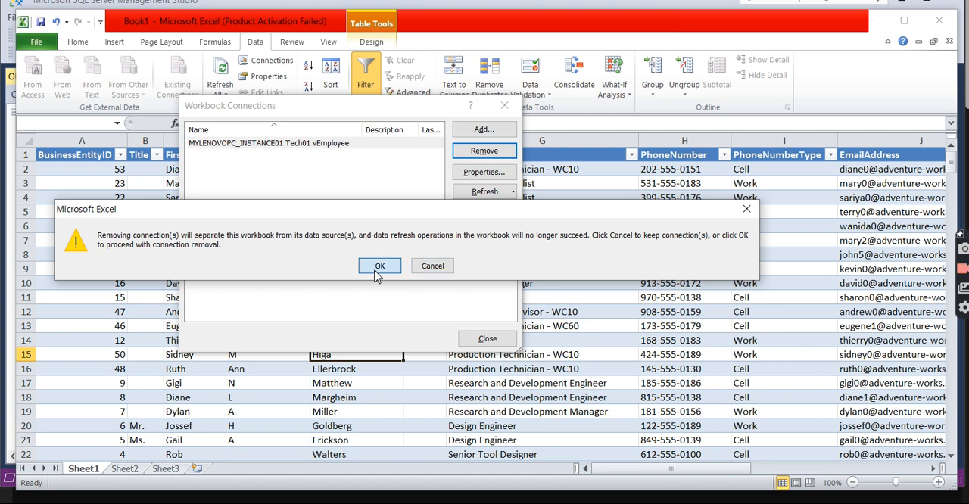
{"action": "left_click", "coordinate": [481, 339]}
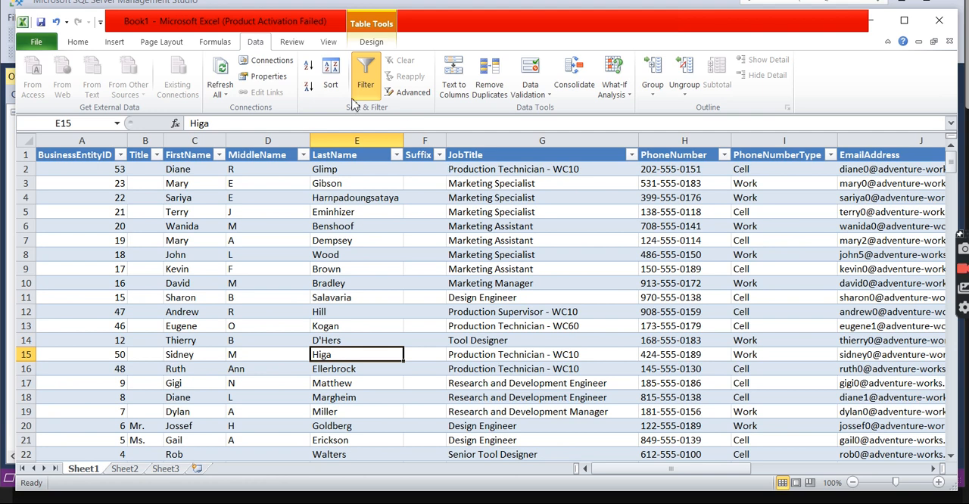
Add the existing MYLENOVOPC_INSTANCE01 Tech01 Store connection to the workbook's connections and refresh it
{"action": "left_click", "coordinate": [277, 62]}
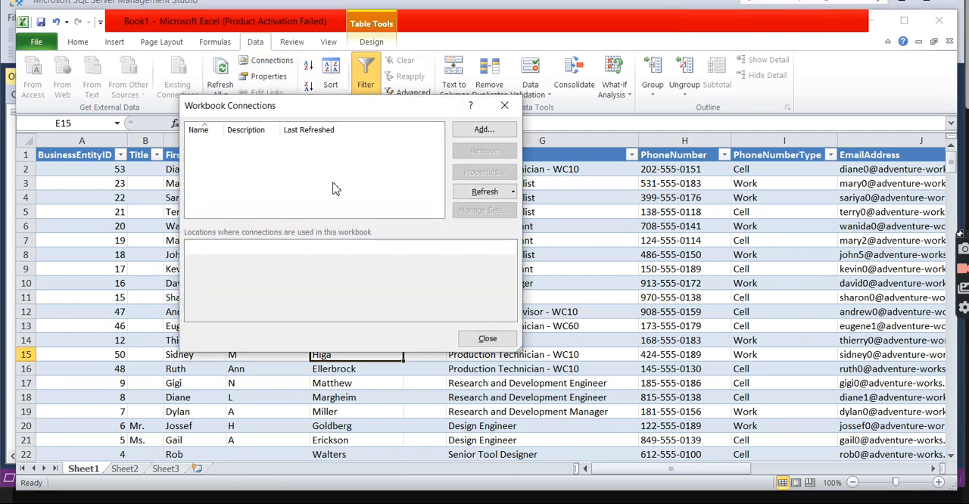
{"action": "left_click", "coordinate": [481, 130]}
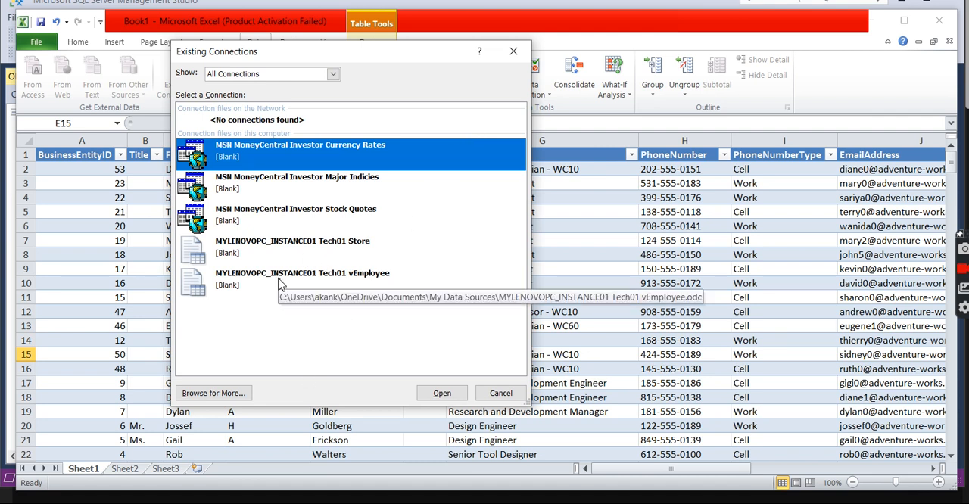
{"action": "left_click", "coordinate": [277, 248]}
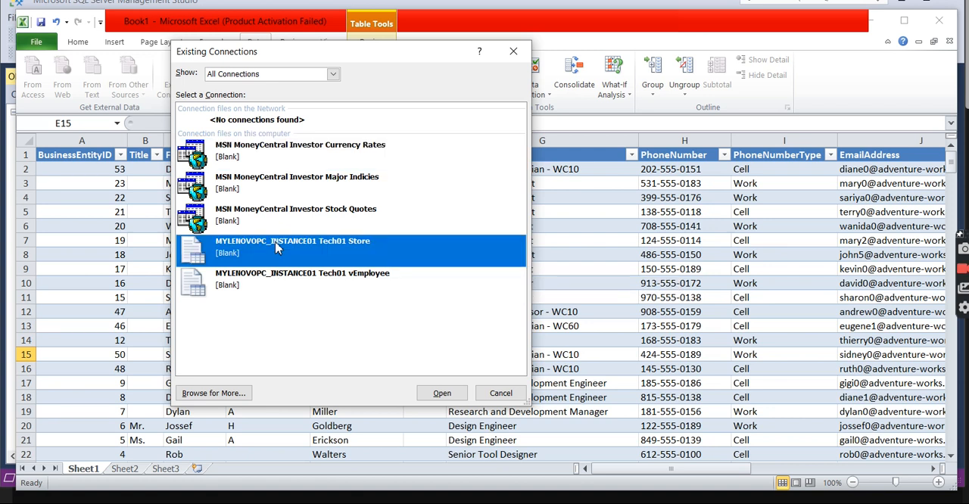
{"action": "left_click", "coordinate": [443, 394]}
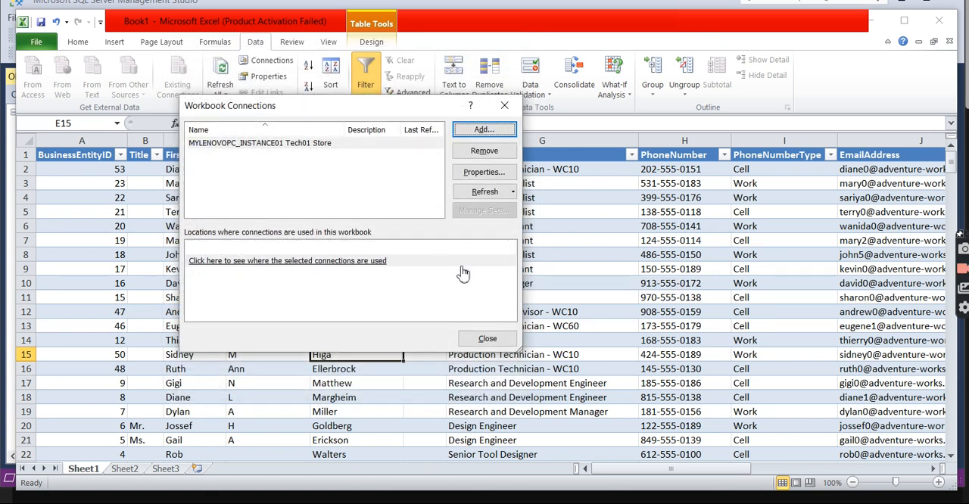
{"action": "left_click", "coordinate": [494, 198]}
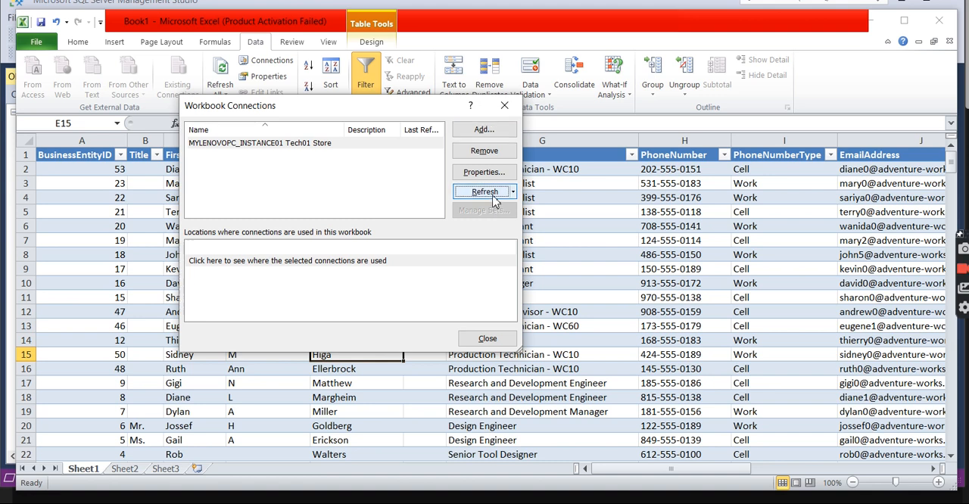
{"action": "left_click", "coordinate": [473, 342]}
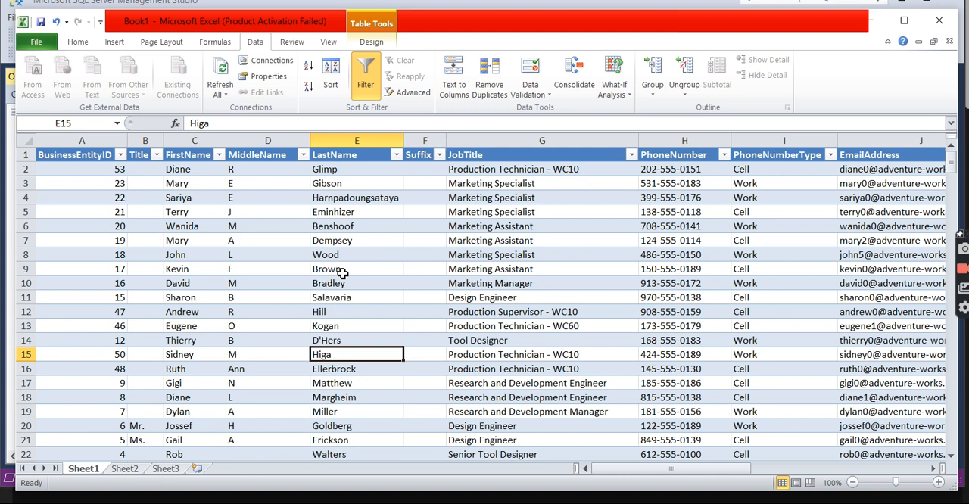
Remove the Tech01 Store connection from the workbook's connections and close the connection manager
{"action": "left_click", "coordinate": [264, 61]}
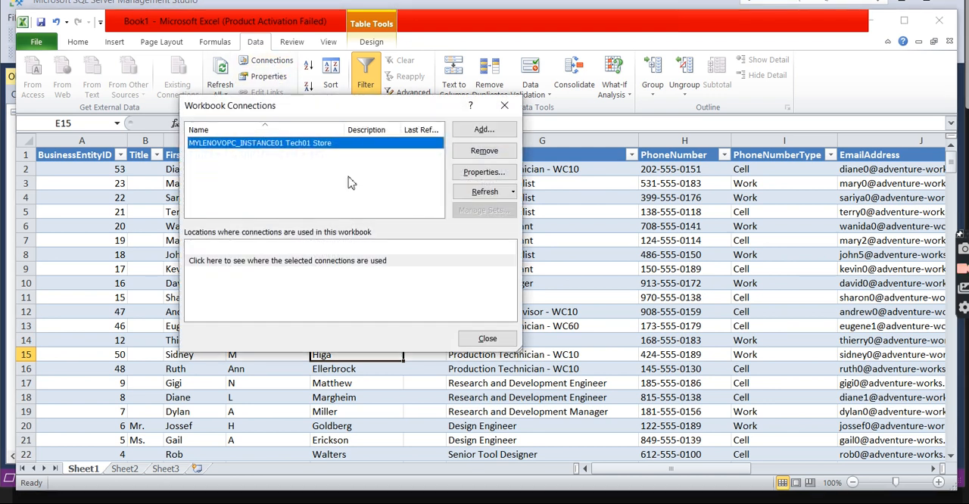
{"action": "left_click", "coordinate": [492, 155]}
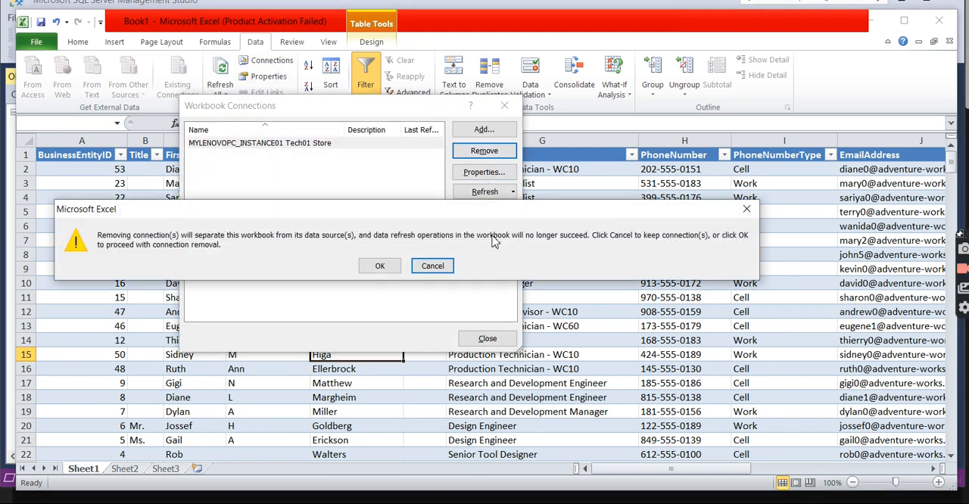
{"action": "left_click", "coordinate": [383, 267]}
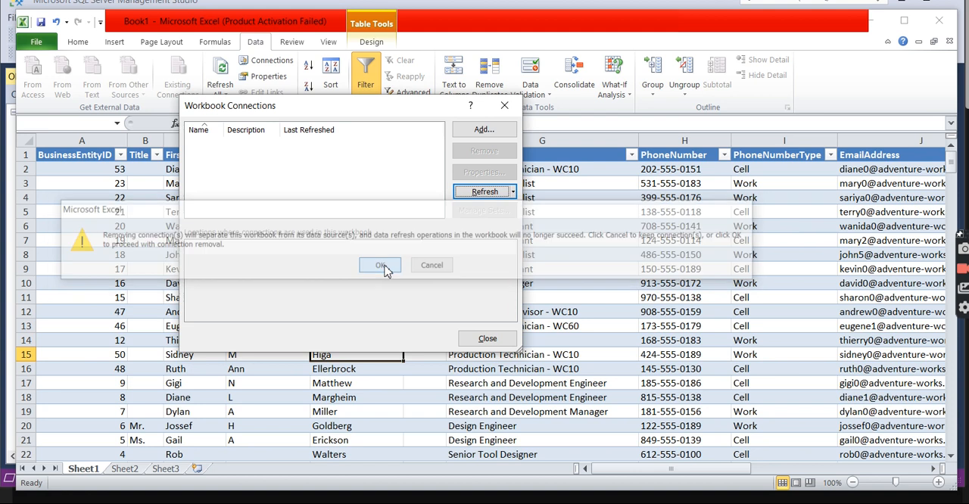
{"action": "left_click", "coordinate": [489, 339]}
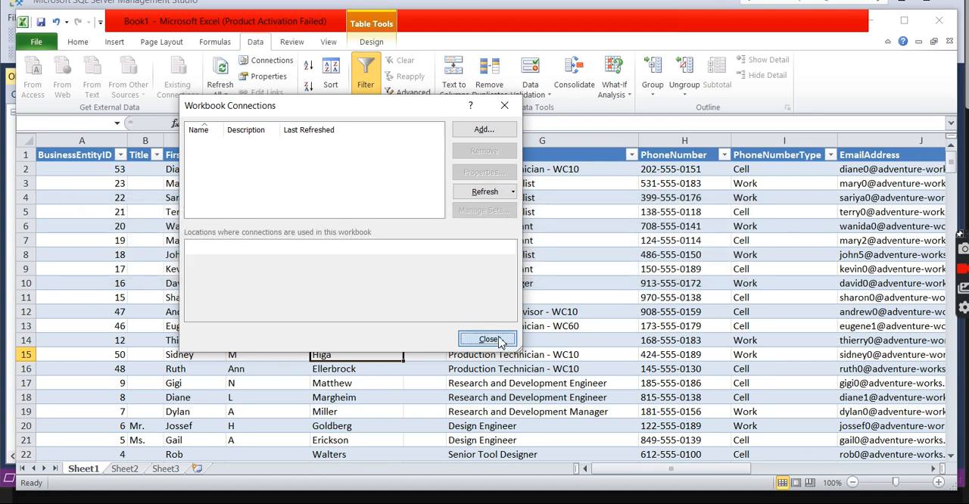